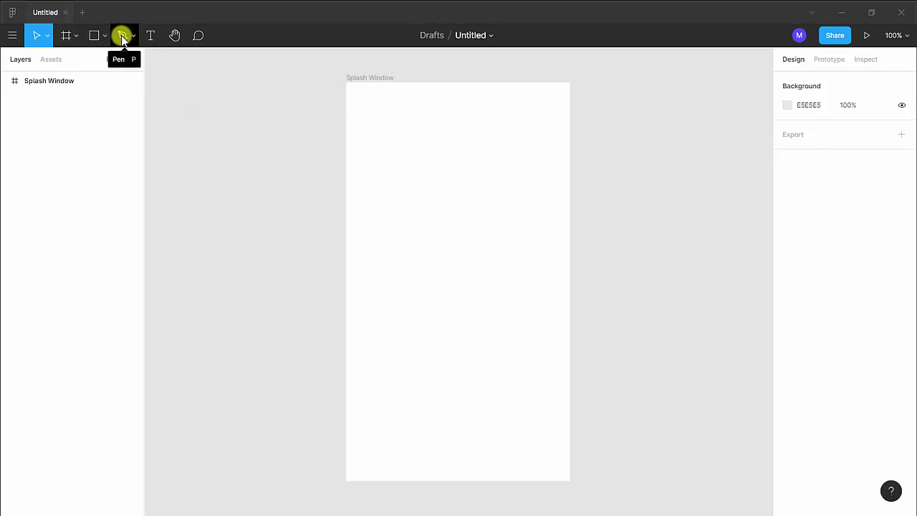
Step: Draw a closed, curved blob path named Vector 1 with the Pen tool inside Splash Window
left_click(122, 36)
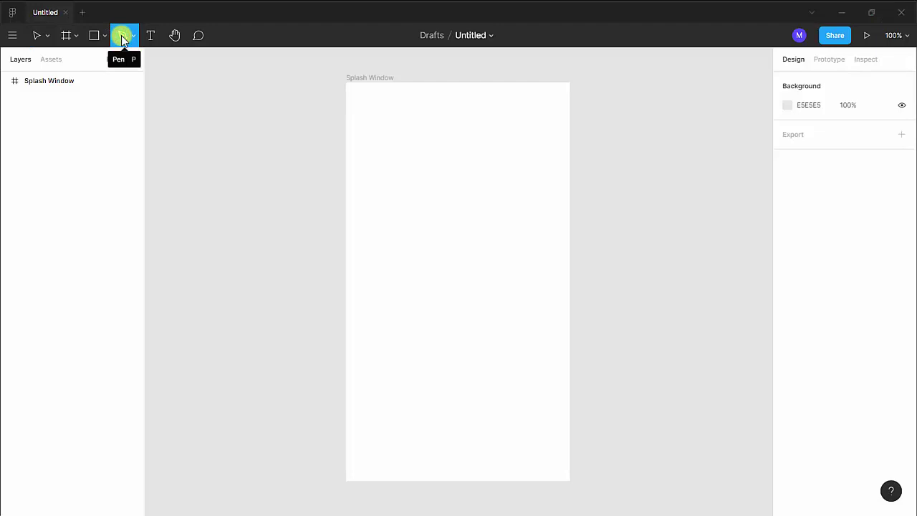
left_click(394, 197)
left_click(482, 212)
left_click_drag(482, 211, 492, 266)
left_click_drag(477, 316, 512, 315)
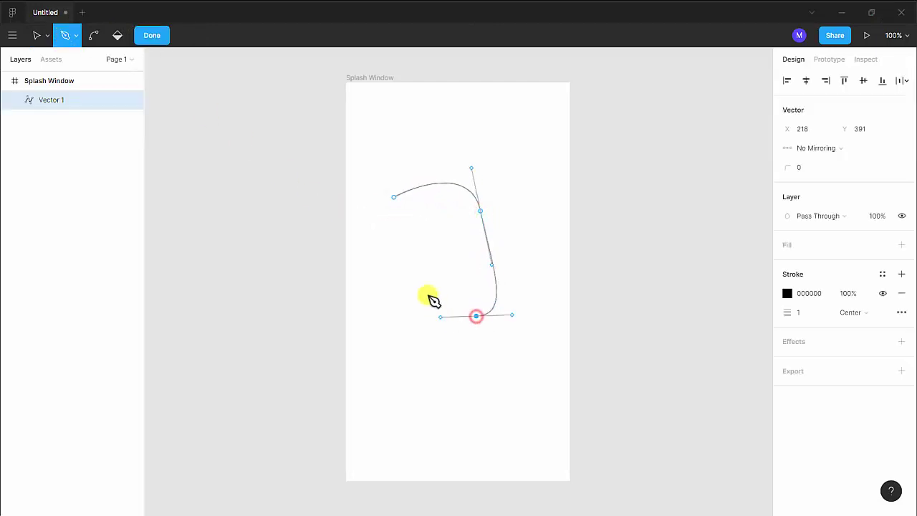
left_click(405, 272)
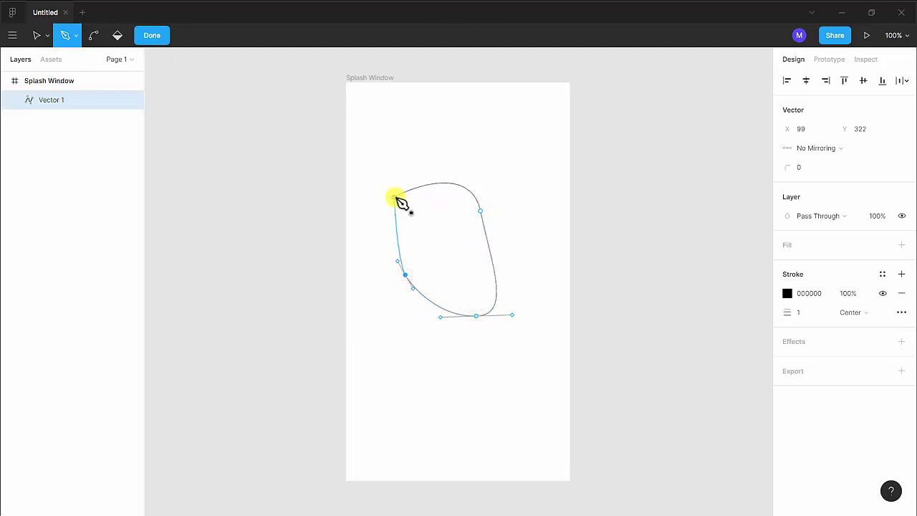
left_click(394, 197)
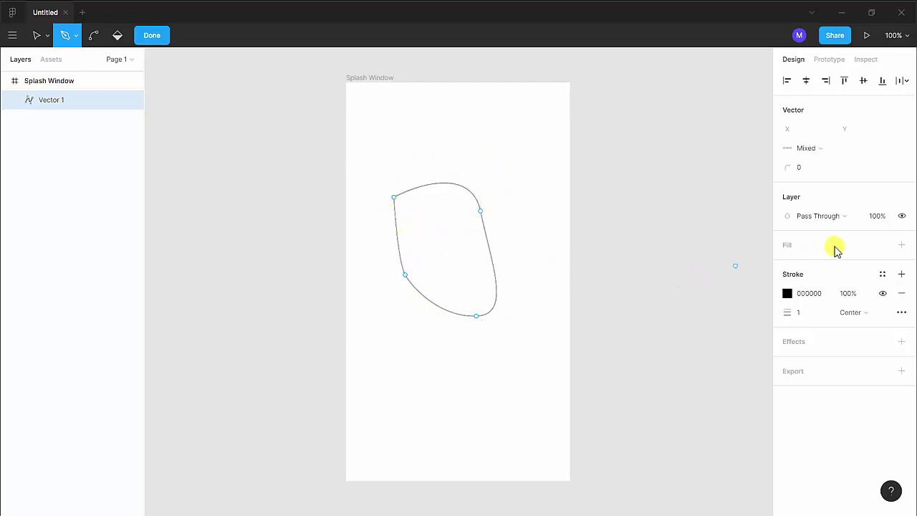
Step: Fill the blob with solid C4C4C4 grey and adjust a point on its right edge
mouse_move(842, 245)
left_click(902, 247)
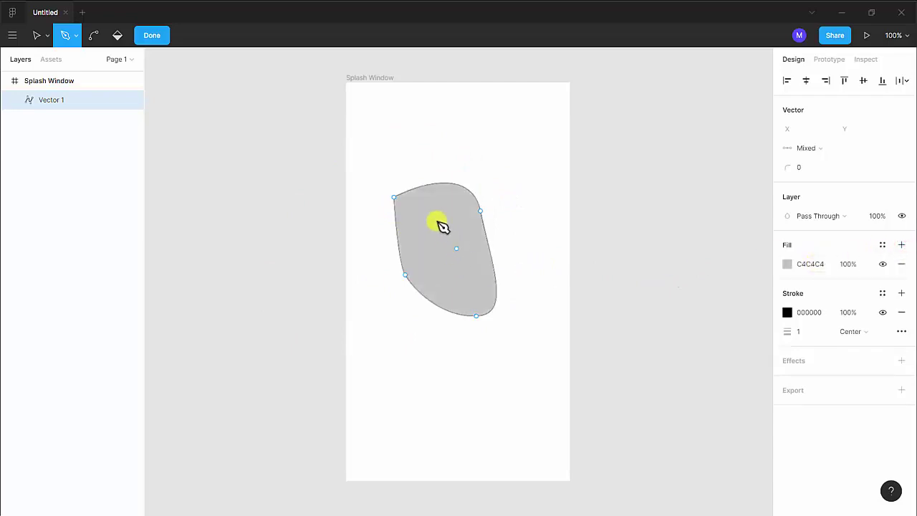
left_click(486, 234)
key("ctrl+z")
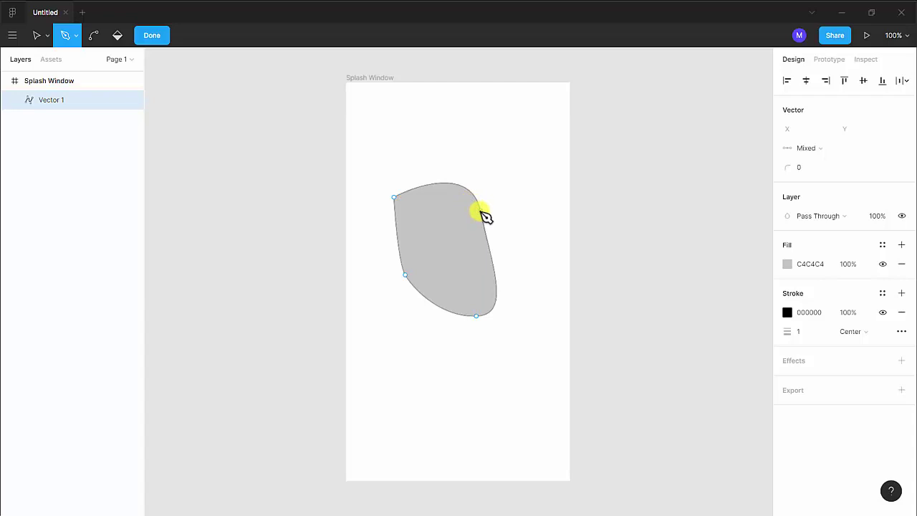
left_click(480, 211)
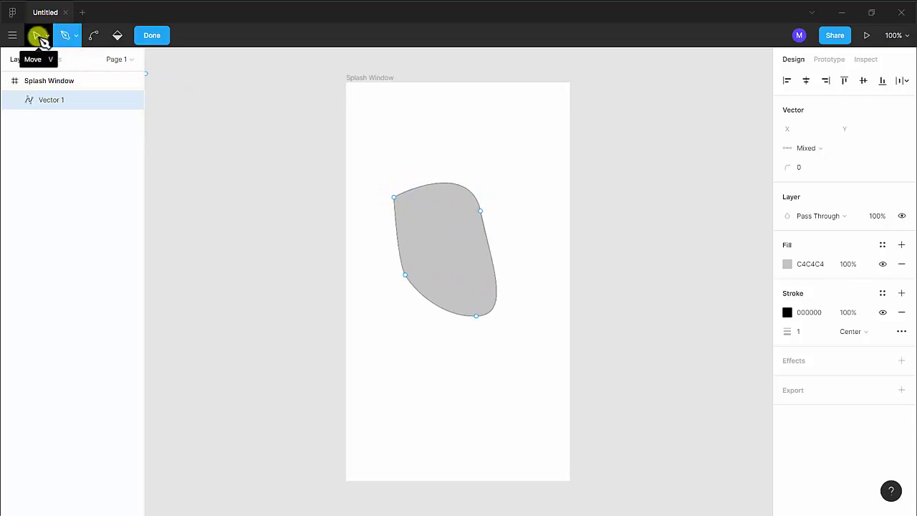
Step: Nudge the top-left point down-right, bulge the right edge outward, and select the top points
left_click(39, 36)
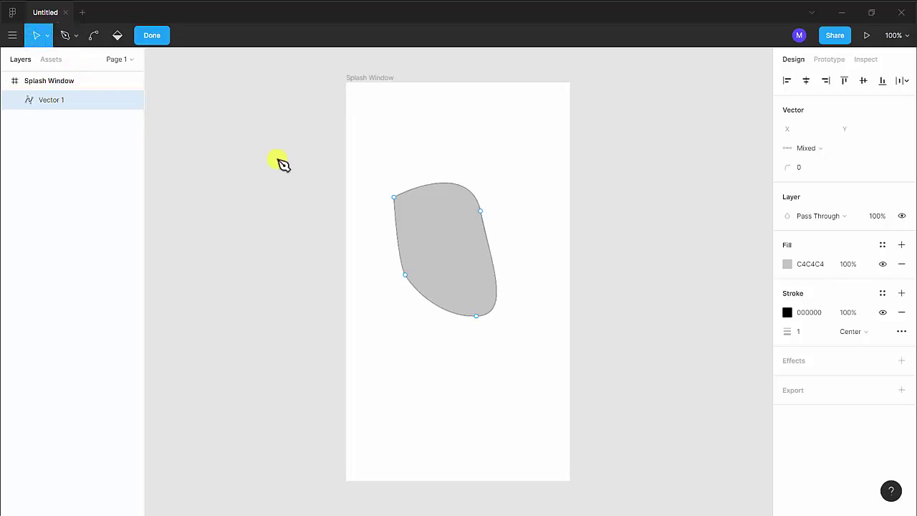
left_click(396, 196)
left_click_drag(397, 198, 432, 232)
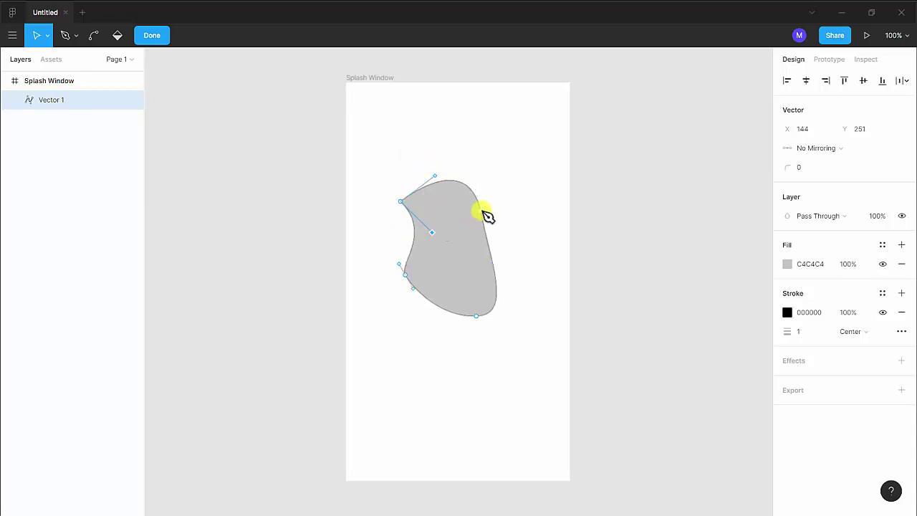
left_click_drag(485, 213, 510, 213)
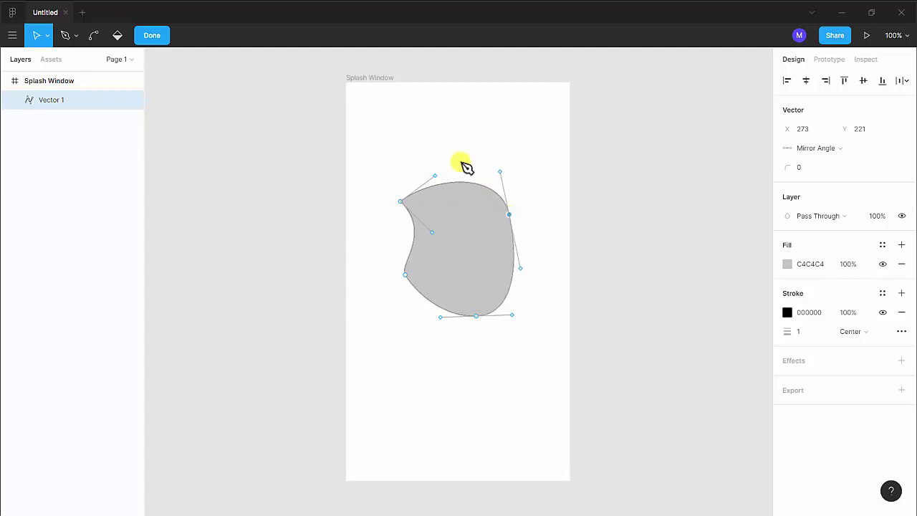
left_click_drag(379, 155, 518, 227)
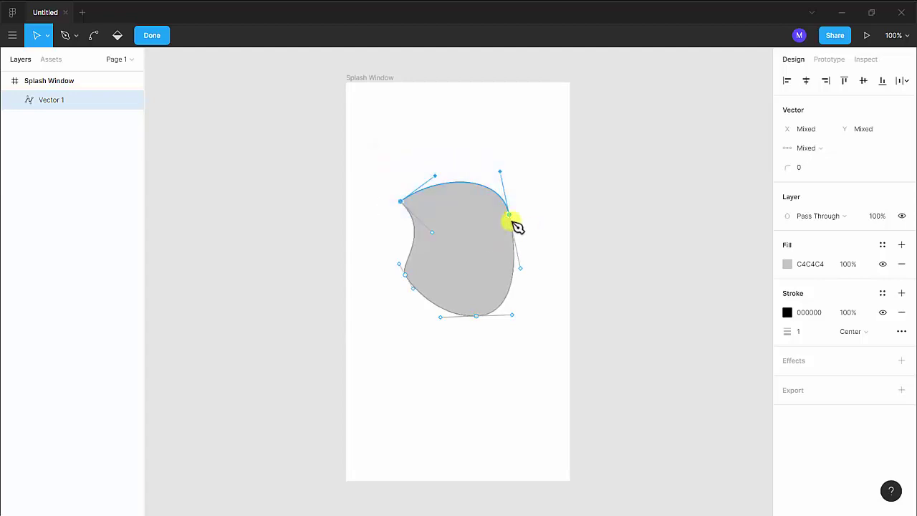
left_click(12, 35)
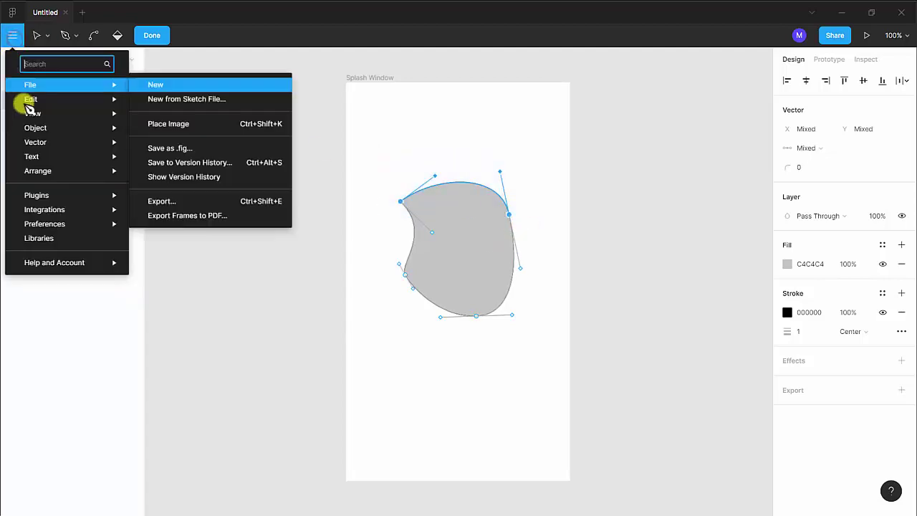
mouse_move(35, 142)
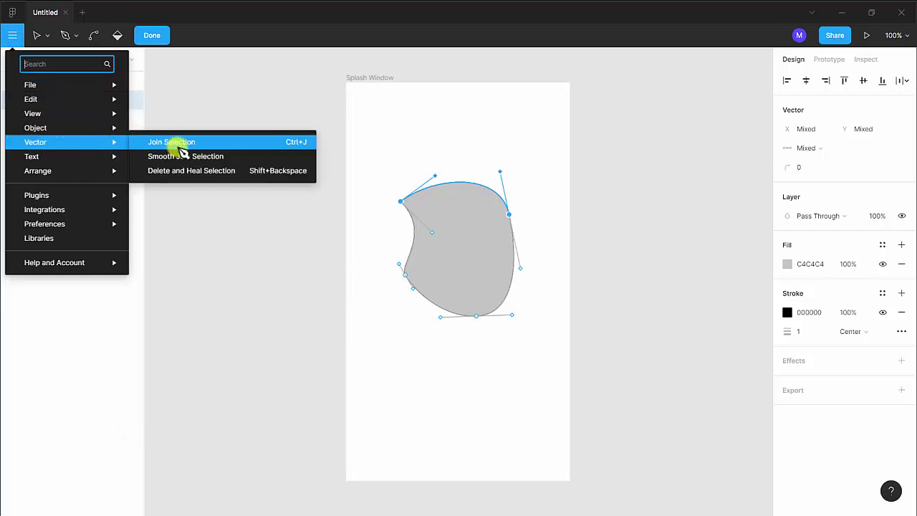
Step: Join the two selected points, then delete and heal the top-left point, leaving an open curve
left_click(192, 144)
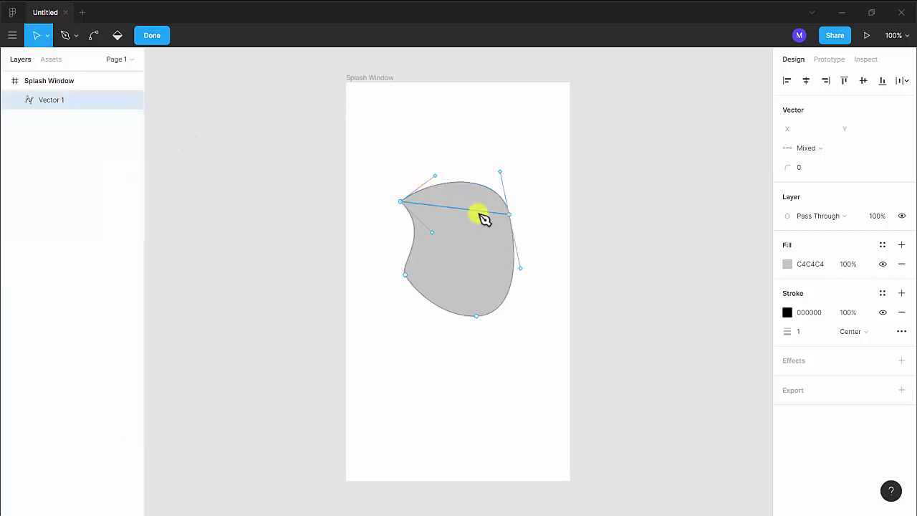
left_click_drag(459, 208, 467, 216)
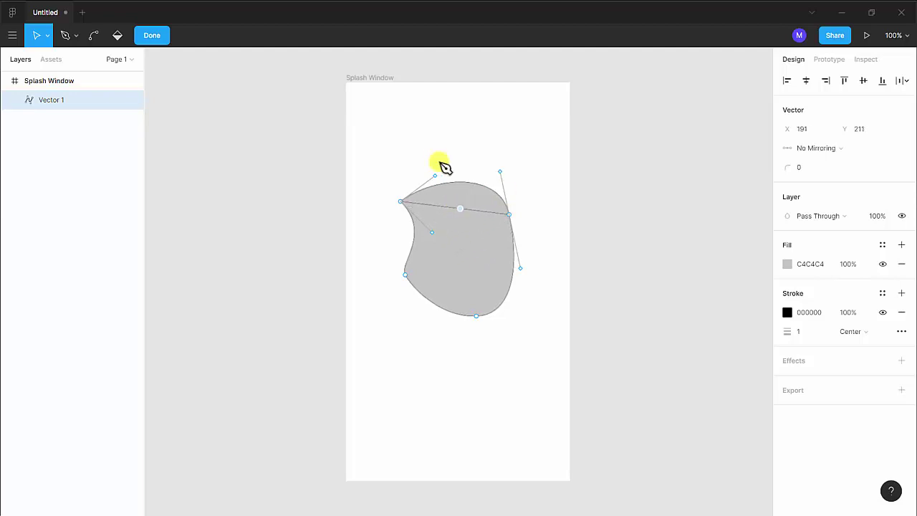
left_click_drag(370, 169, 434, 218)
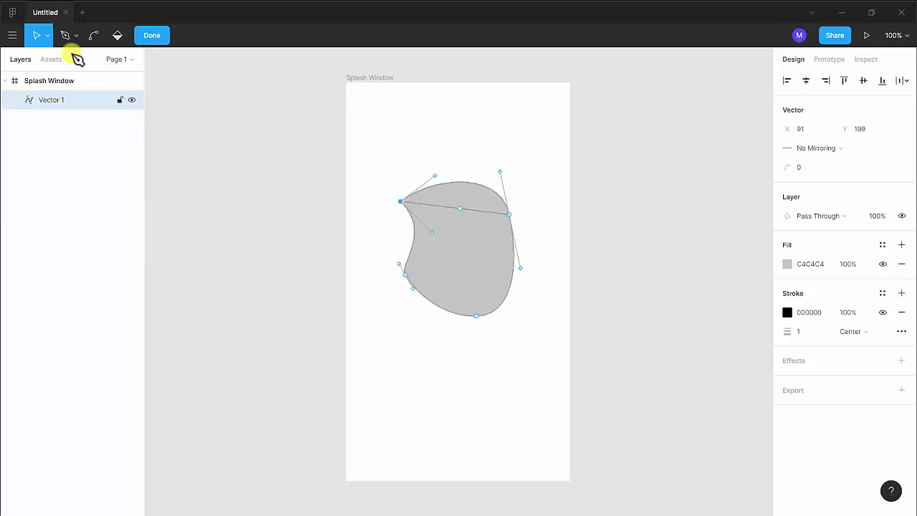
left_click(14, 35)
mouse_move(35, 142)
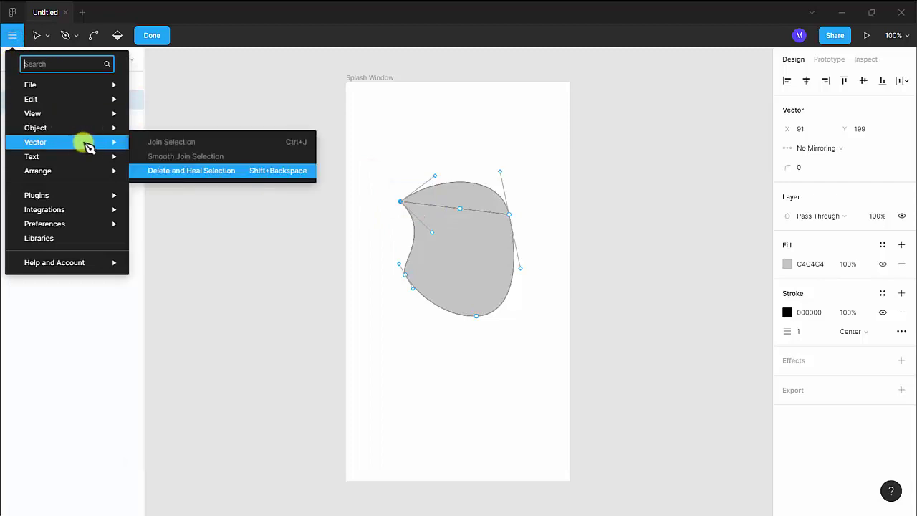
left_click(167, 168)
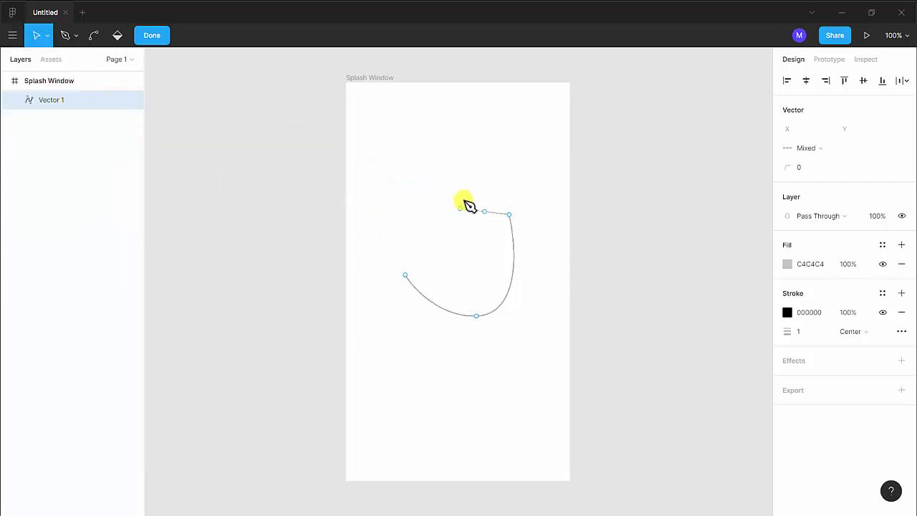
left_click_drag(459, 196, 380, 315)
left_click_drag(374, 178, 475, 295)
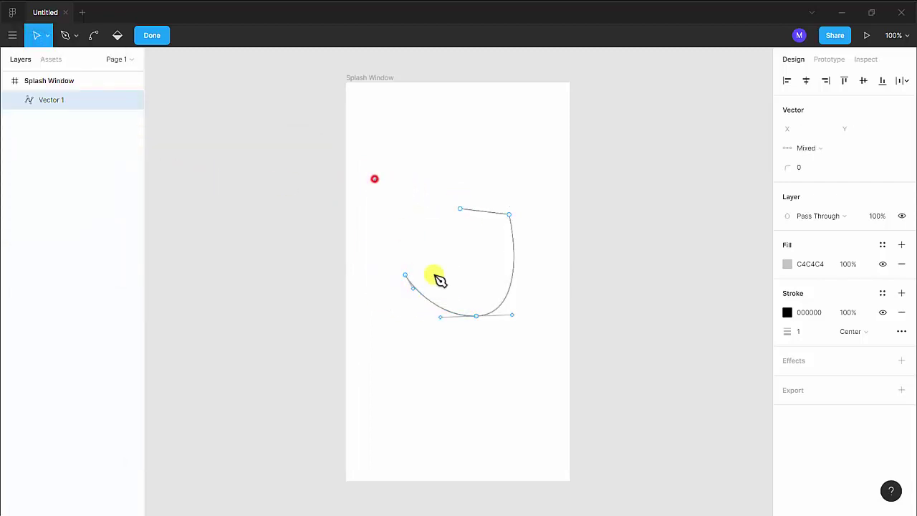
Step: Close the curve with Smooth Join Selection, flatten its top and bulge the right edge
left_click(13, 36)
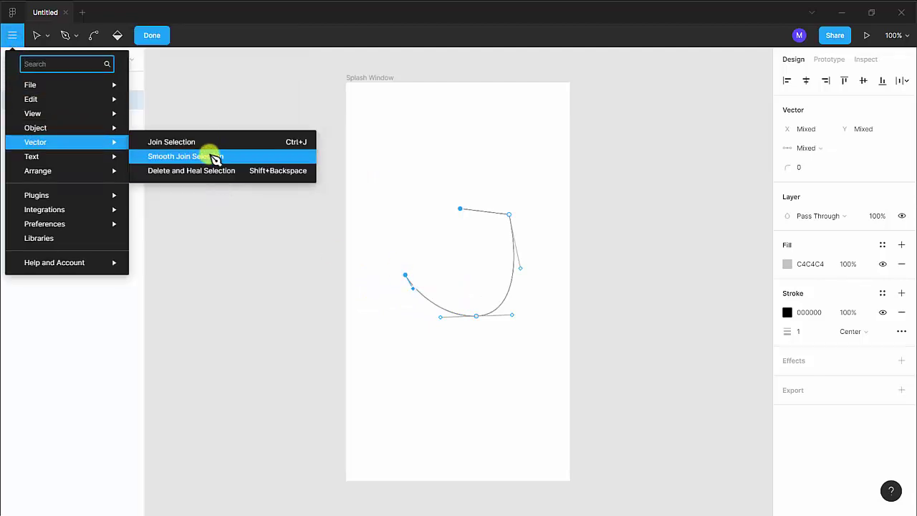
left_click(205, 153)
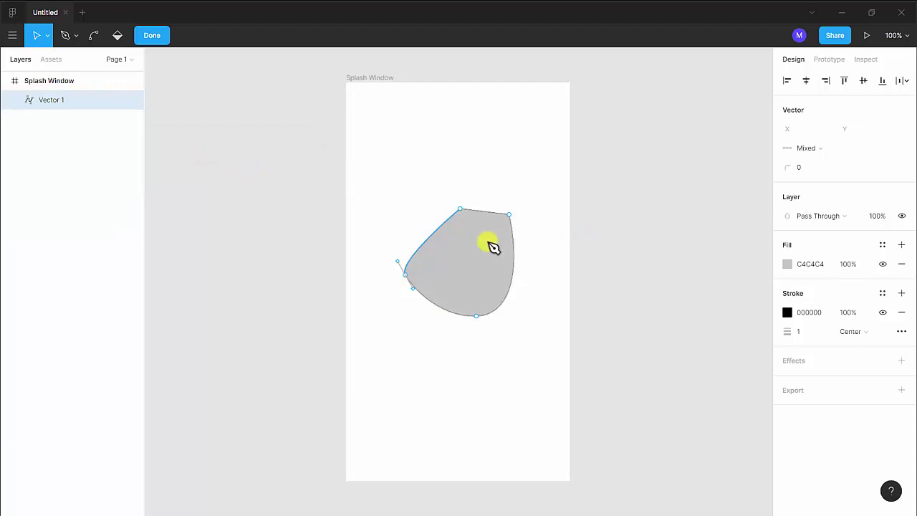
left_click_drag(399, 260, 405, 248)
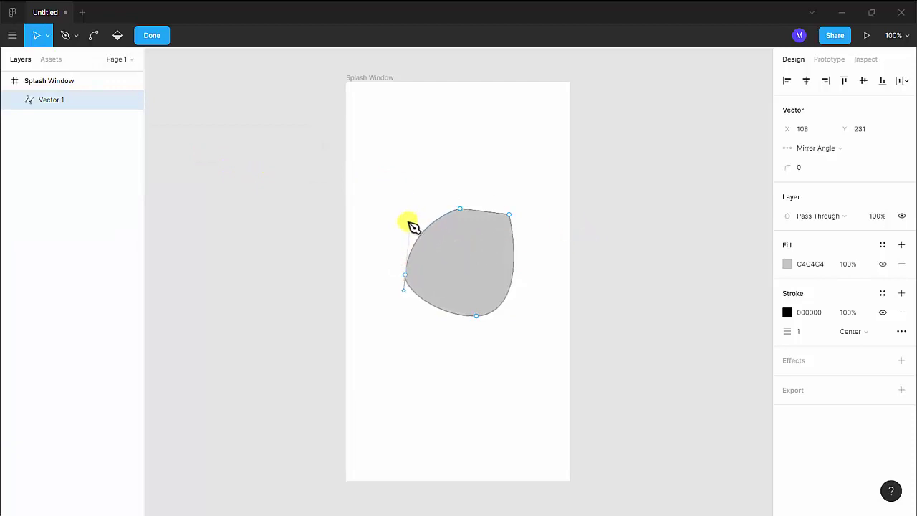
mouse_move(458, 208)
left_mouse_down()
mouse_move(445, 229)
mouse_move(445, 208)
mouse_move(469, 220)
left_mouse_up()
left_click_drag(520, 271, 522, 293)
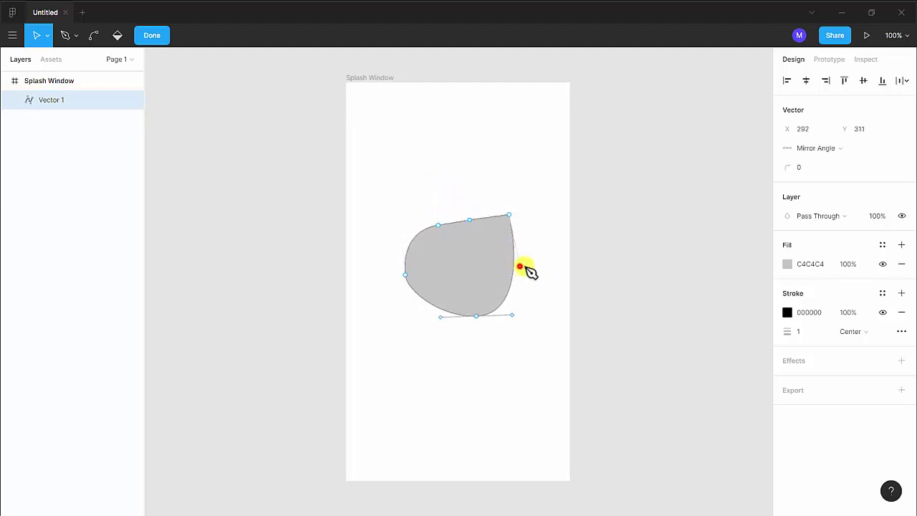
Step: Raise the top-right point slightly and finish editing the grey teardrop blob
left_click(46, 35)
left_click(75, 36)
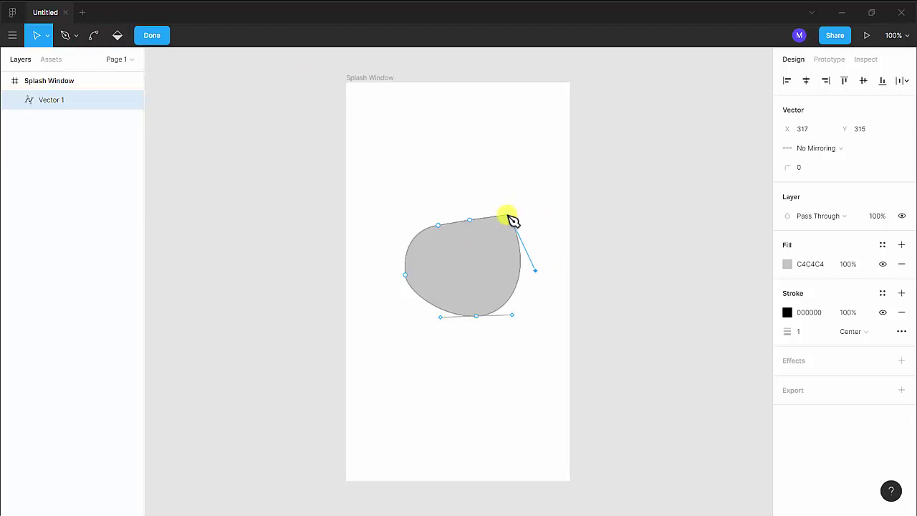
left_click_drag(509, 215, 507, 210)
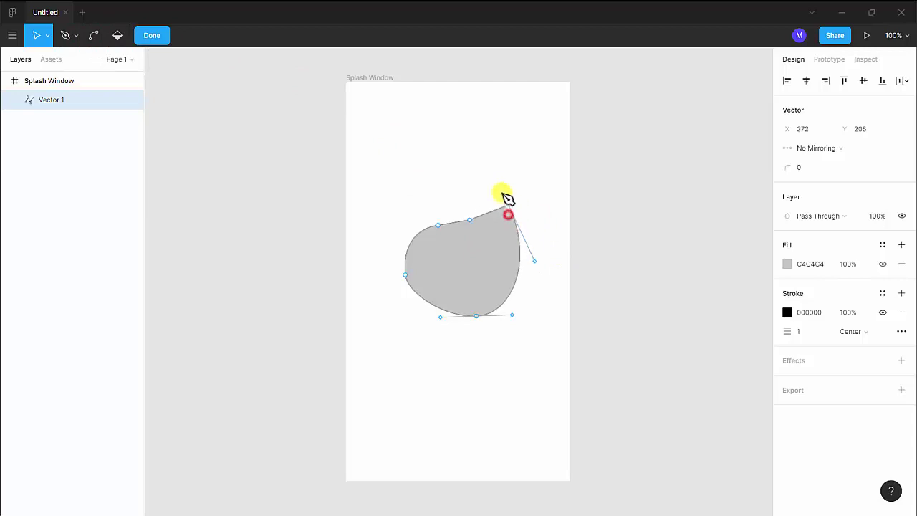
left_click(128, 41)
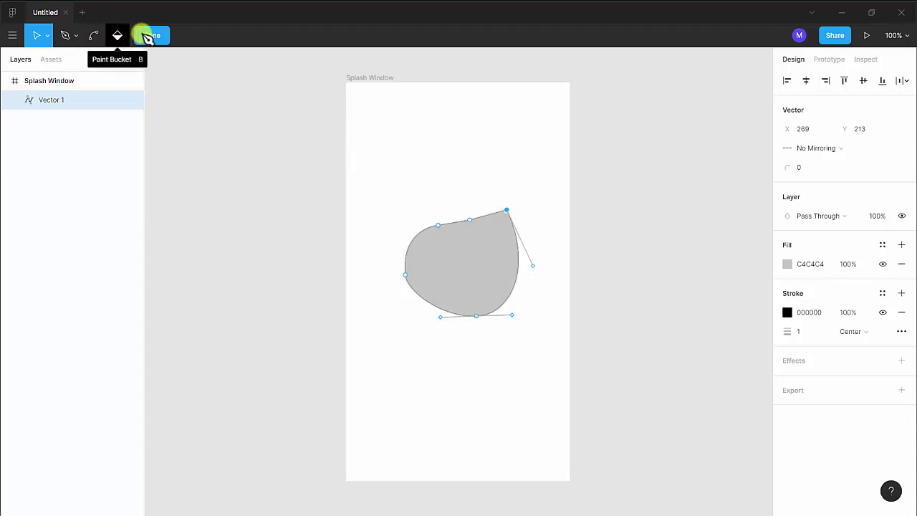
left_click(152, 36)
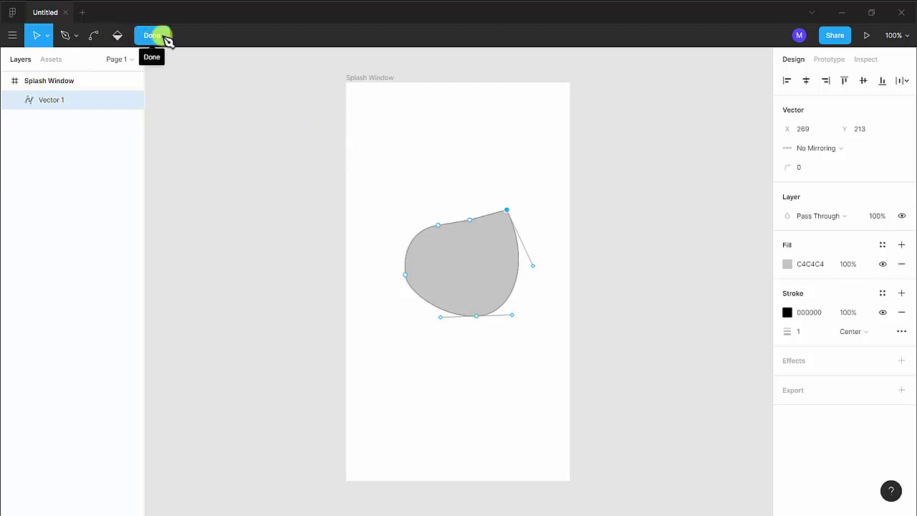
Step: Move the teardrop up and left to X 84, Y 97 within Splash Window
mouse_move(456, 252)
left_mouse_down()
mouse_move(427, 188)
mouse_move(417, 223)
left_mouse_up()
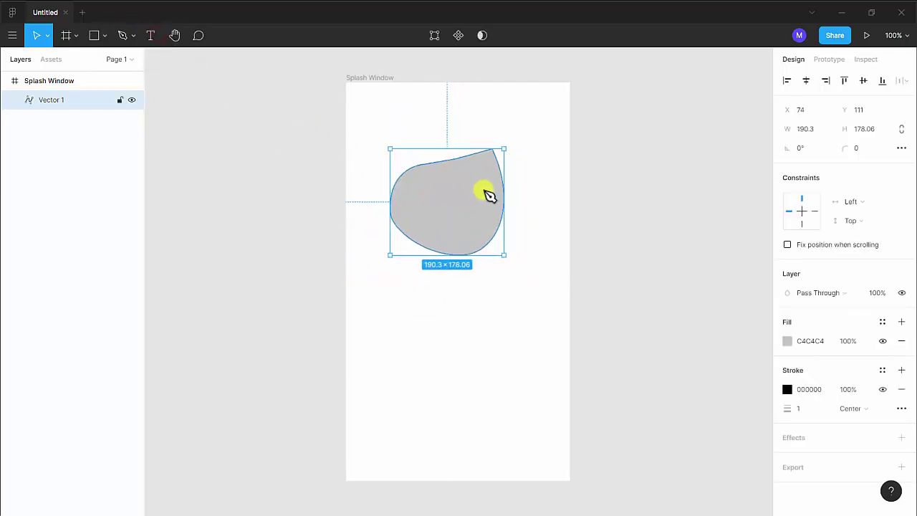
mouse_move(453, 218)
left_mouse_down()
mouse_move(464, 192)
mouse_move(482, 193)
left_mouse_up()
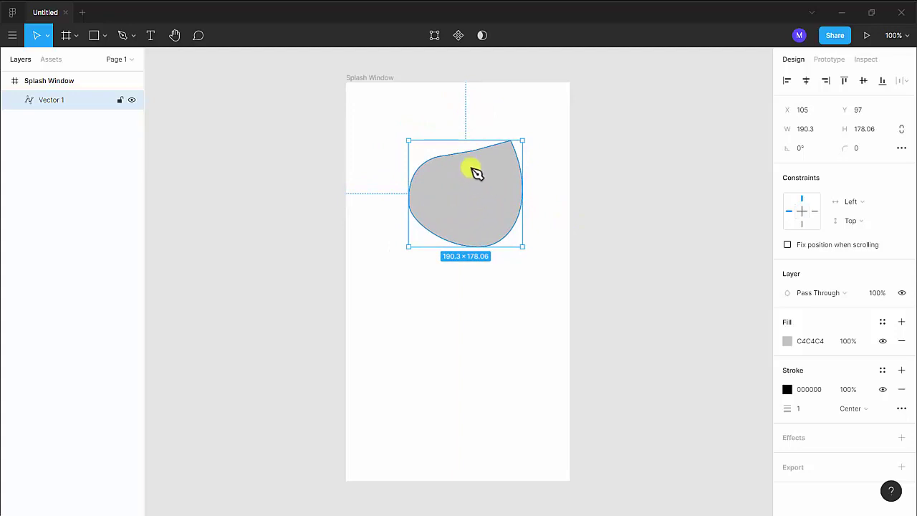
left_click(434, 36)
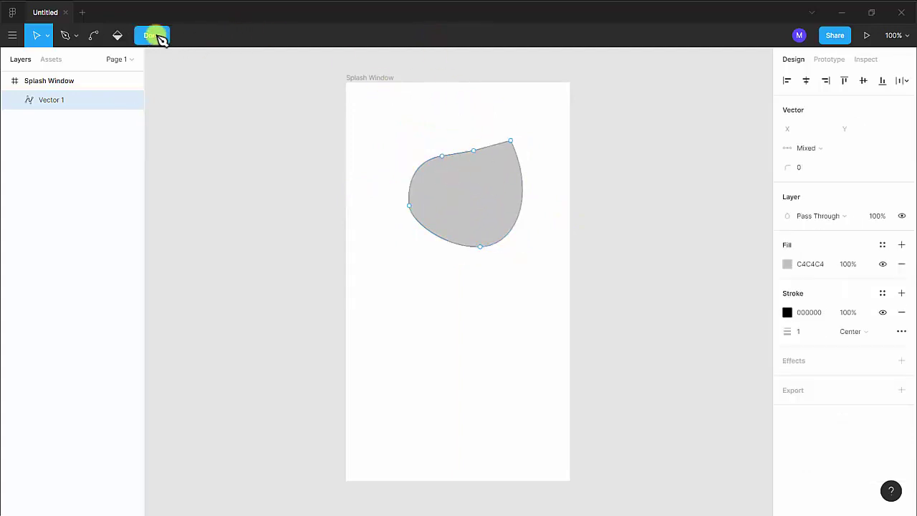
left_click(155, 35)
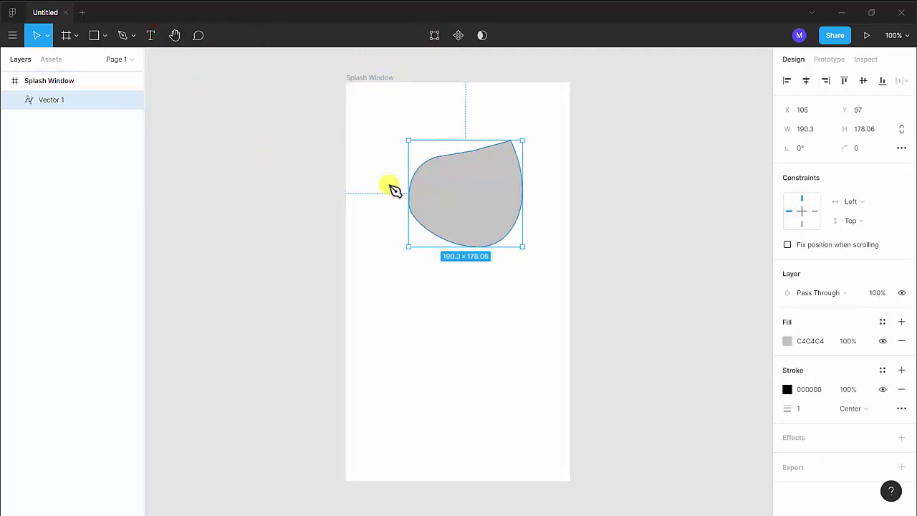
left_click_drag(509, 207, 495, 207)
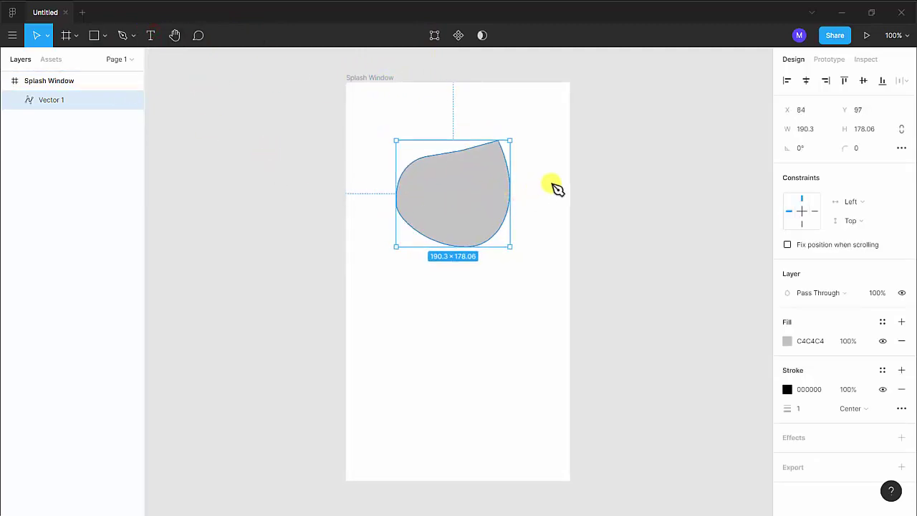
Step: Add a 'Hola' text layer in Splash Window and set its font to Scope One
left_click(151, 36)
type("Hola")
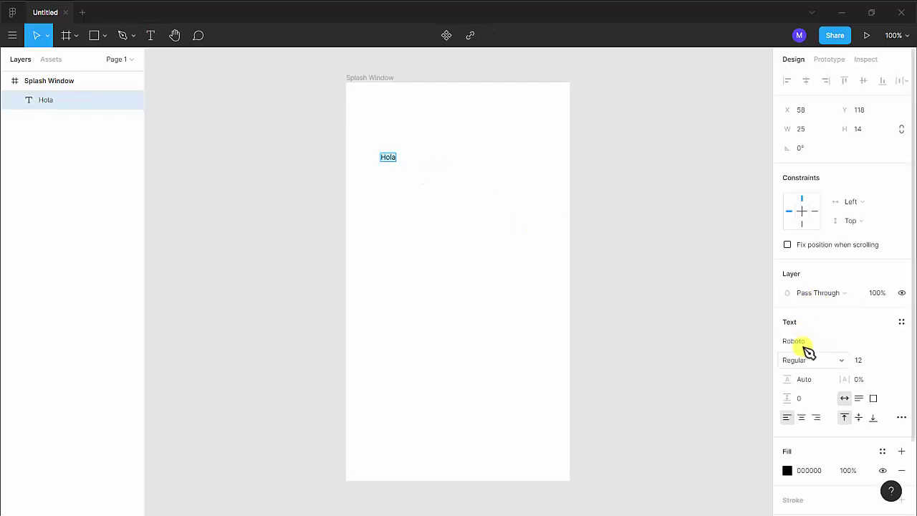
left_click(907, 347)
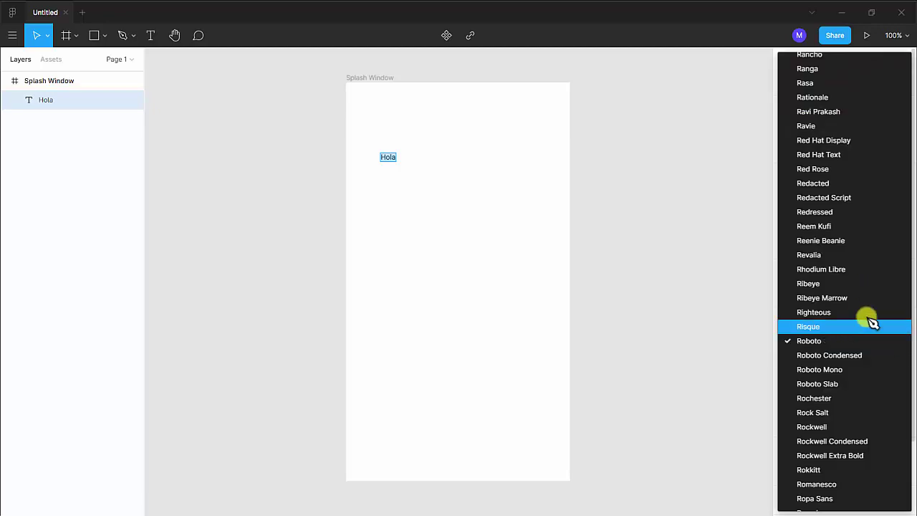
scroll(856, 387, "down", 5)
scroll(852, 386, "down", 5)
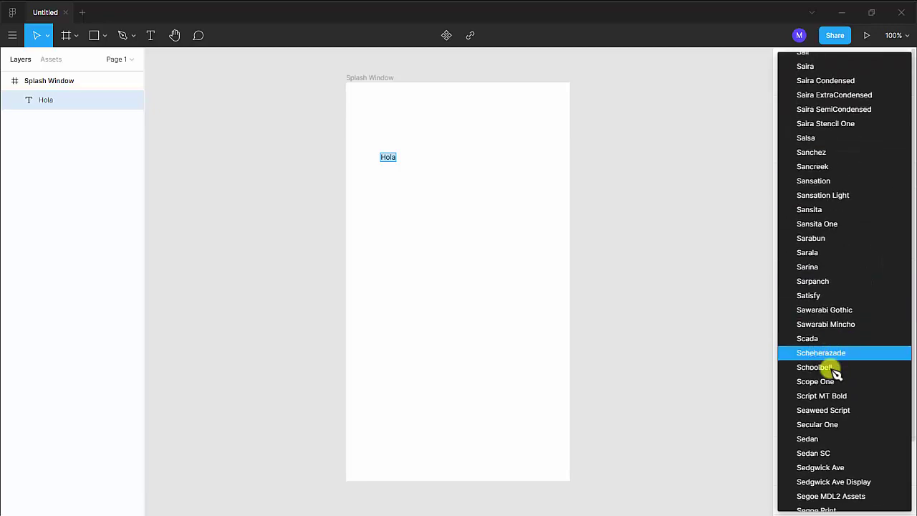
left_click(785, 380)
scroll(720, 342, "up", 2)
scroll(745, 342, "up", 3)
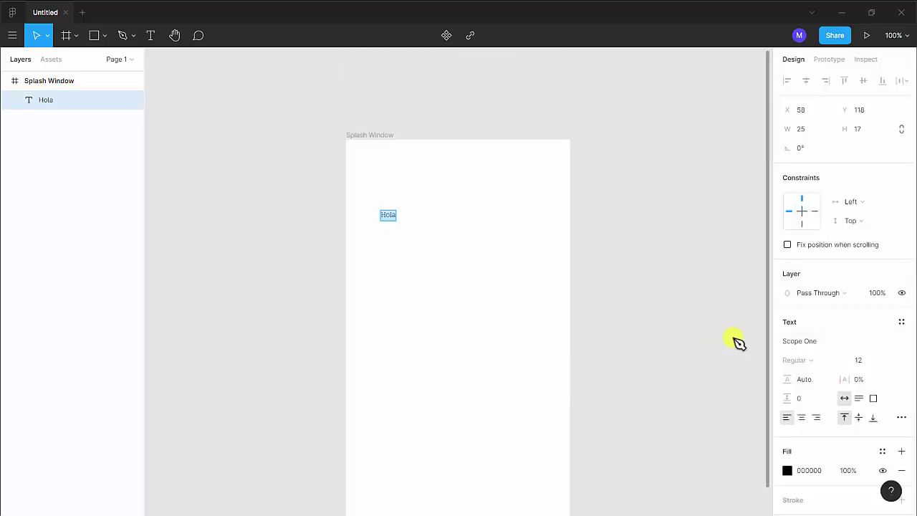
scroll(737, 342, "down", 2)
scroll(862, 348, "down", 2)
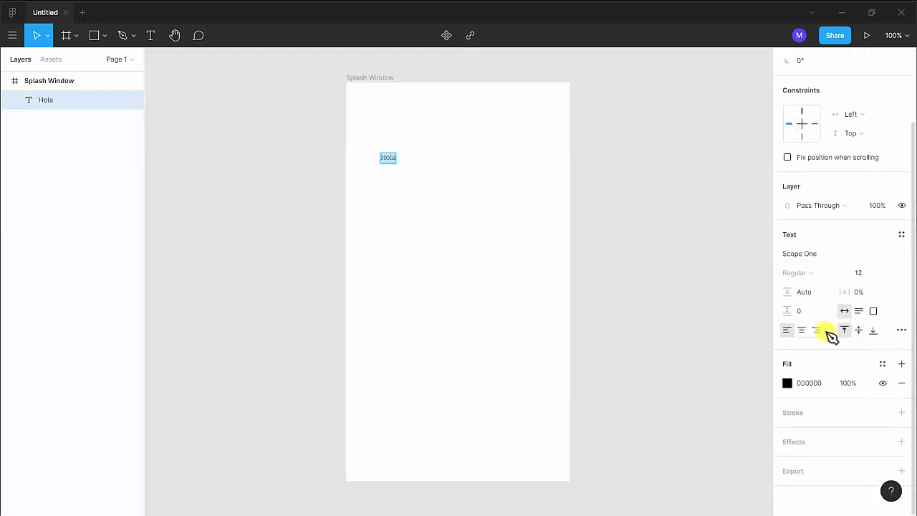